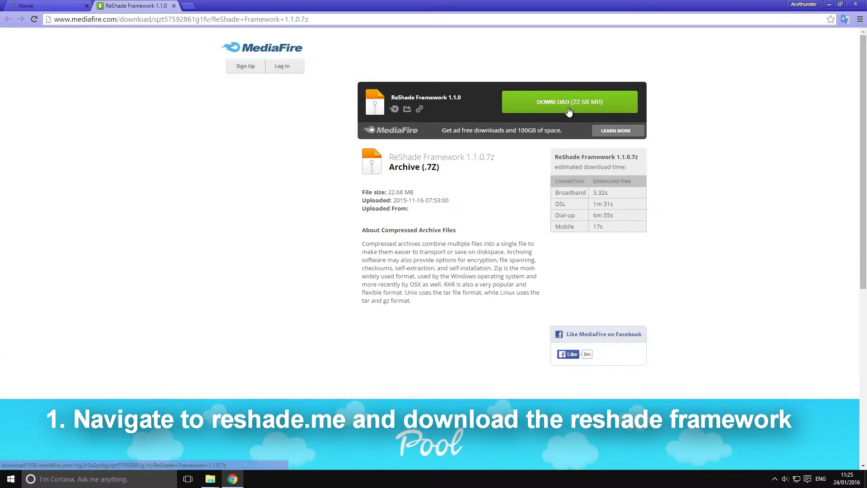
Download the ReShade Framework 1.1.0 archive and open the file location of the SpaceEngine desktop shortcut
left_click(568, 111)
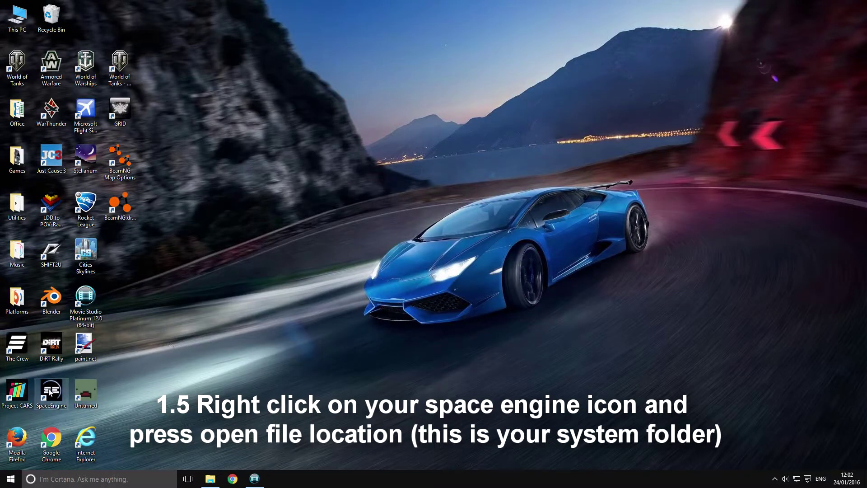
right_click(50, 397)
left_click(86, 216)
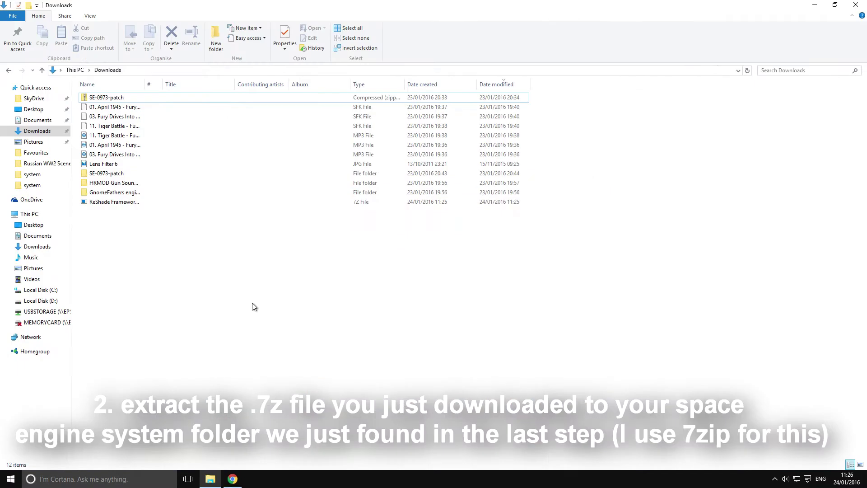
Start extracting the downloaded ReShade Framework archive with 7-Zip, choosing C:\Space\SpaceEngine 0.972\system as the destination folder
right_click(149, 203)
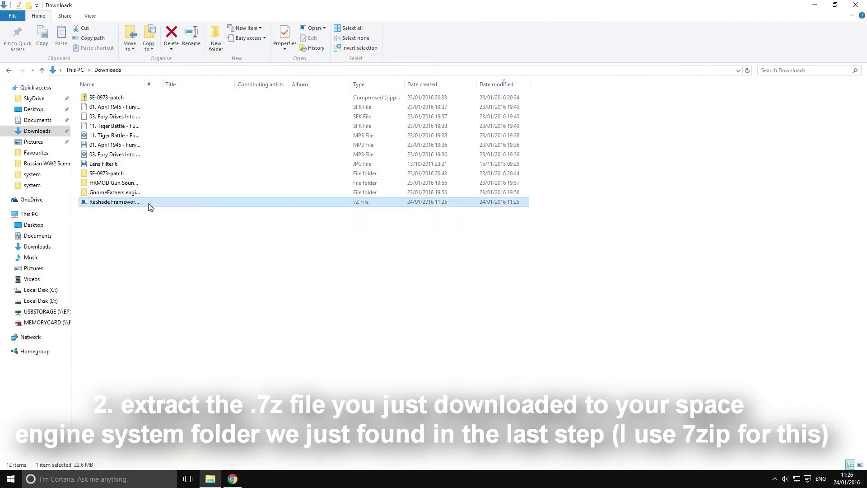
mouse_move(153, 219)
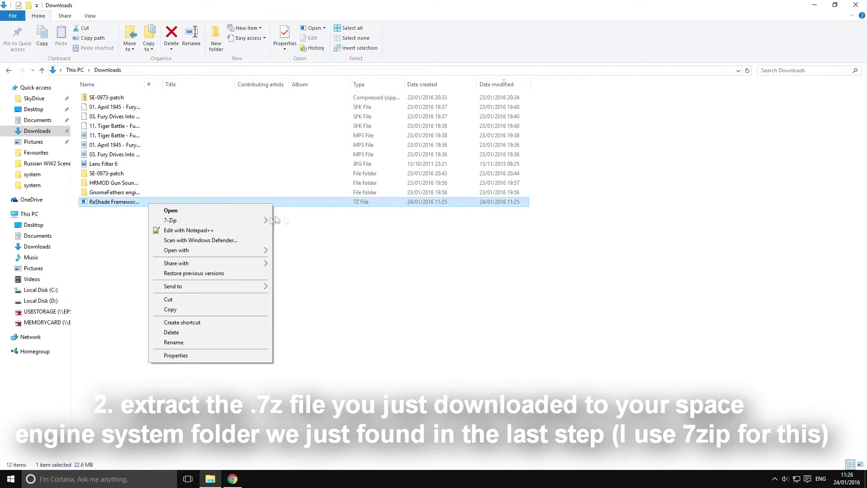
left_click(309, 234)
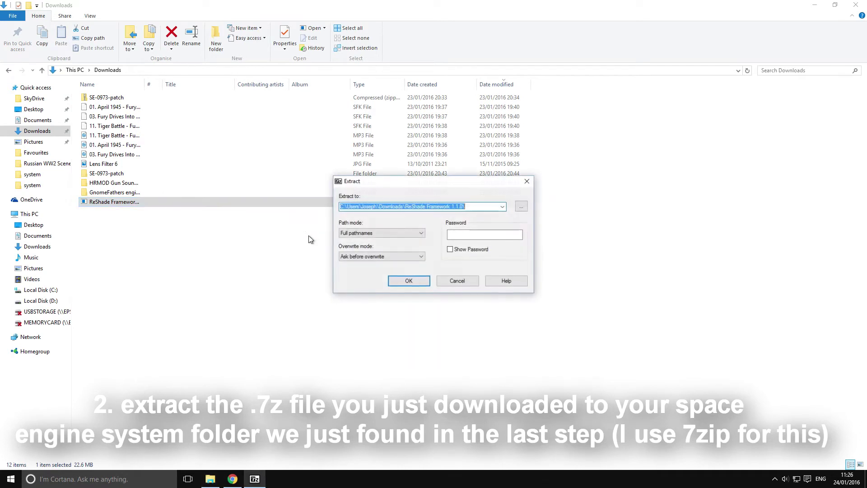
left_click(522, 207)
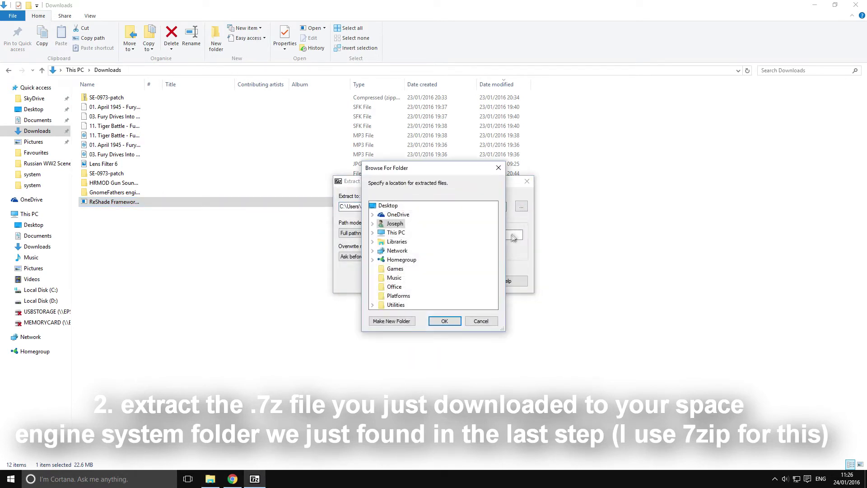
left_click(373, 232)
left_click(381, 268)
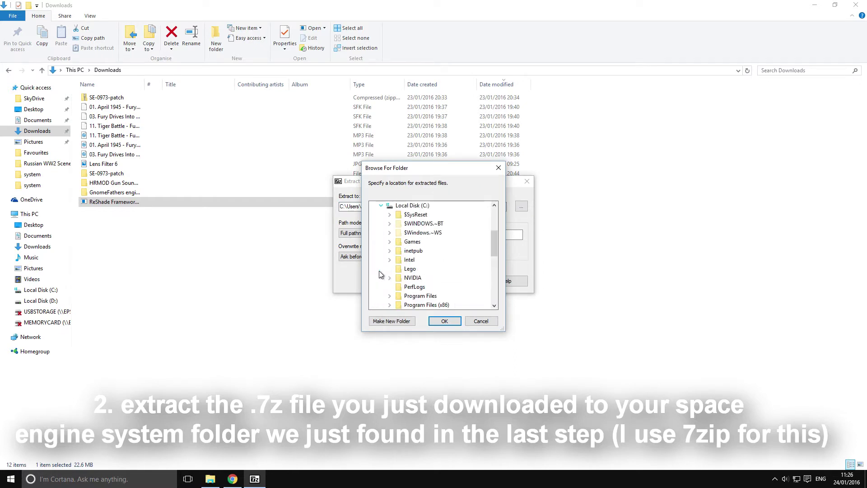
scroll(387, 294, "down", 1)
scroll(387, 296, "down", 3)
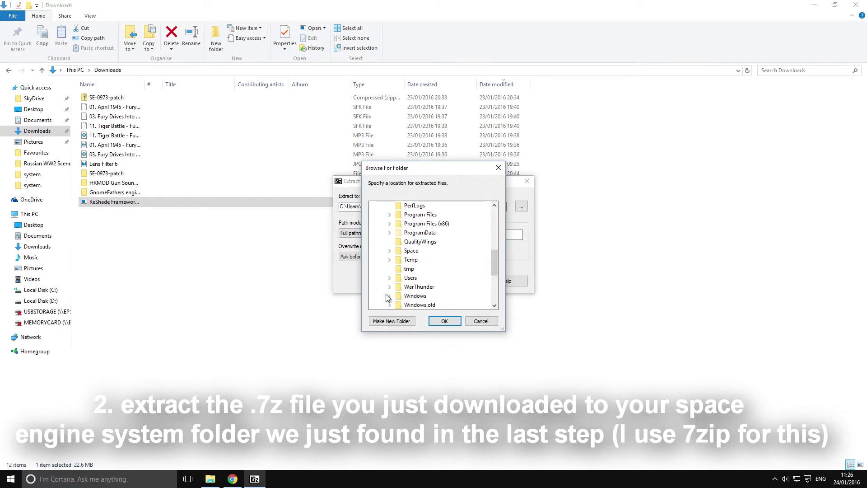
left_click(390, 251)
scroll(391, 271, "down", 1)
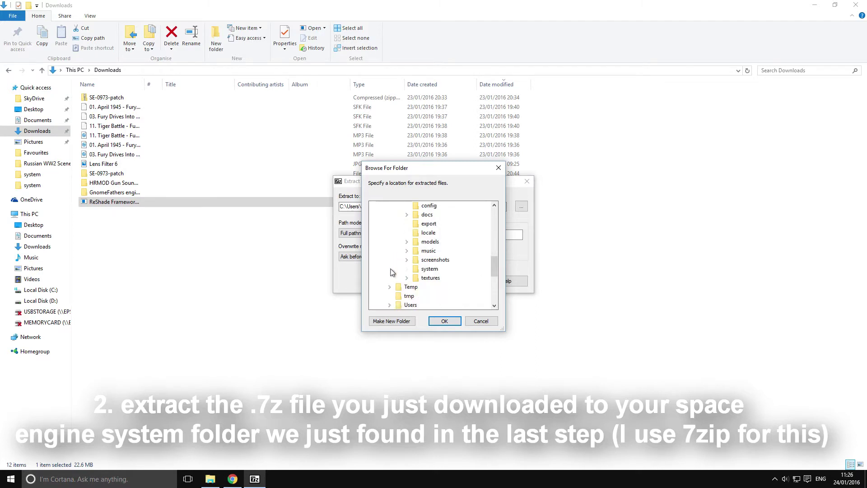
left_click(412, 270)
scroll(422, 276, "down", 1)
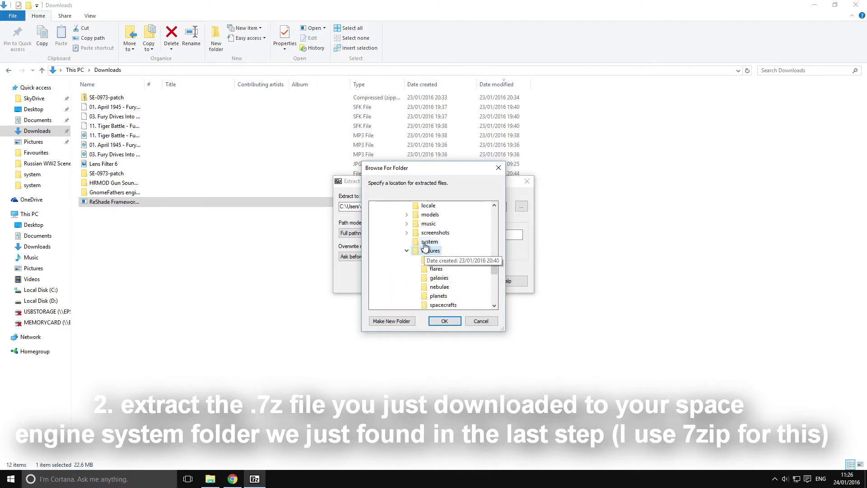
left_click(444, 321)
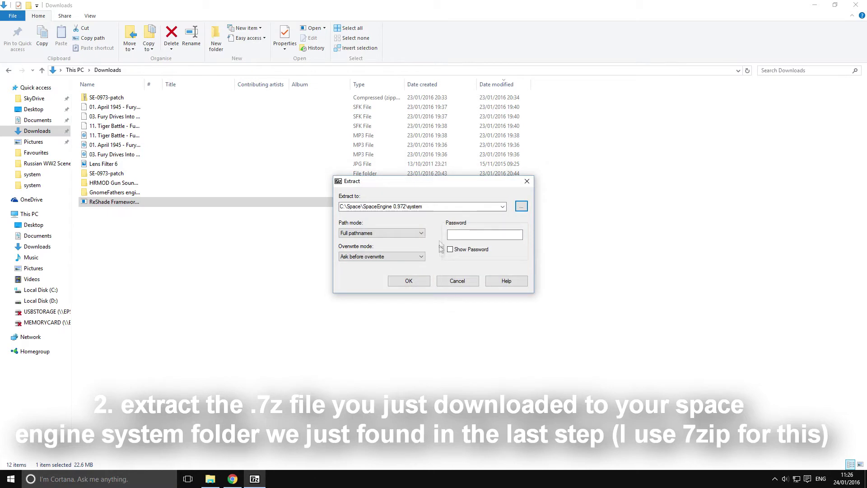
Run the archive extraction and replace the existing ReShade.fx file in the destination
left_click(406, 283)
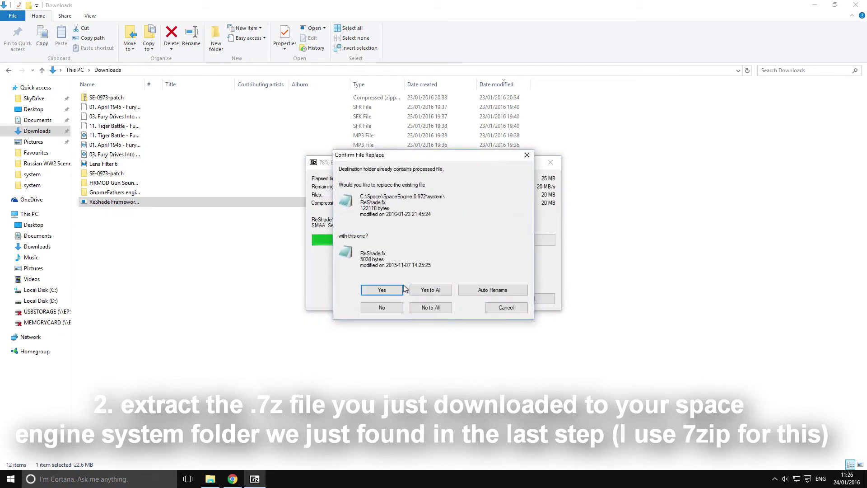
left_click(387, 292)
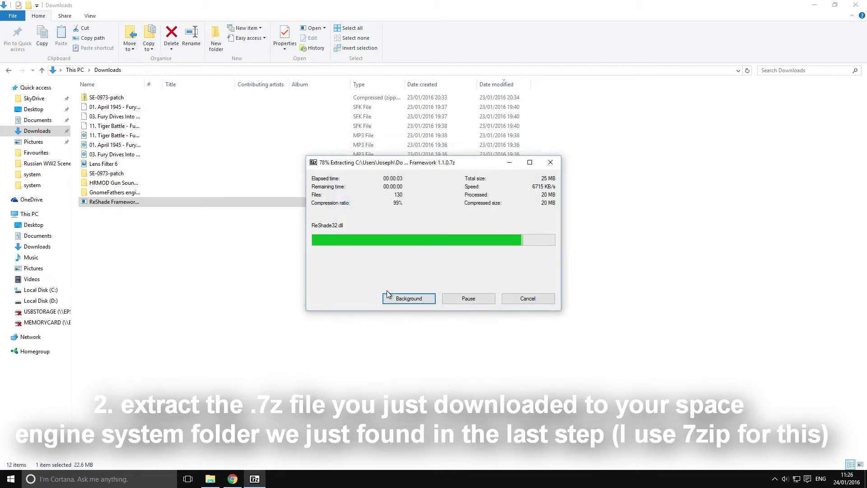
left_click(308, 275)
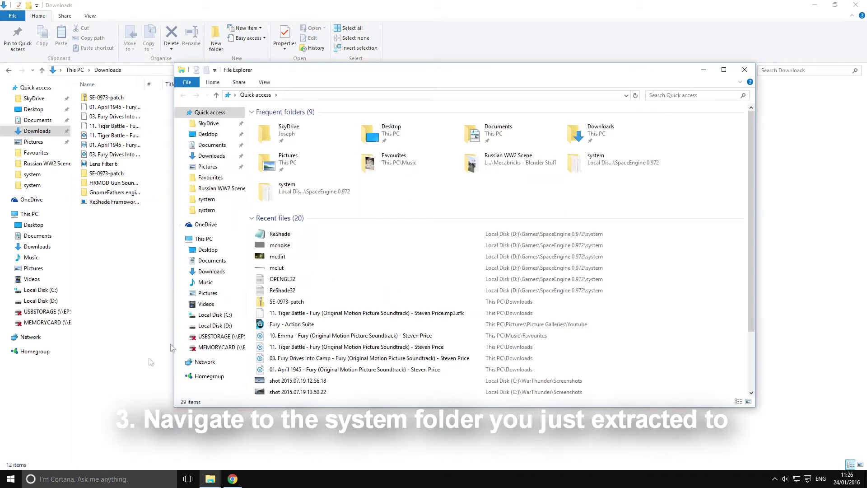
Open the system folder in C:\Space\SpaceEngine 0.972
left_click(215, 315)
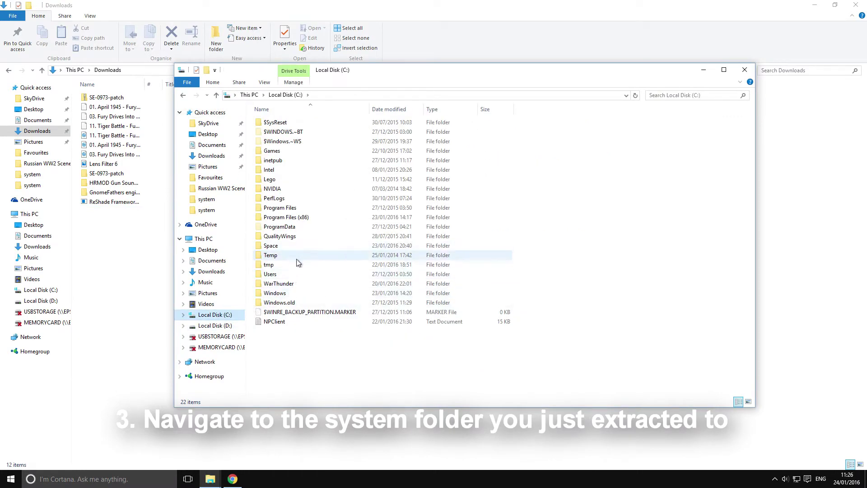
double_click(291, 246)
double_click(315, 122)
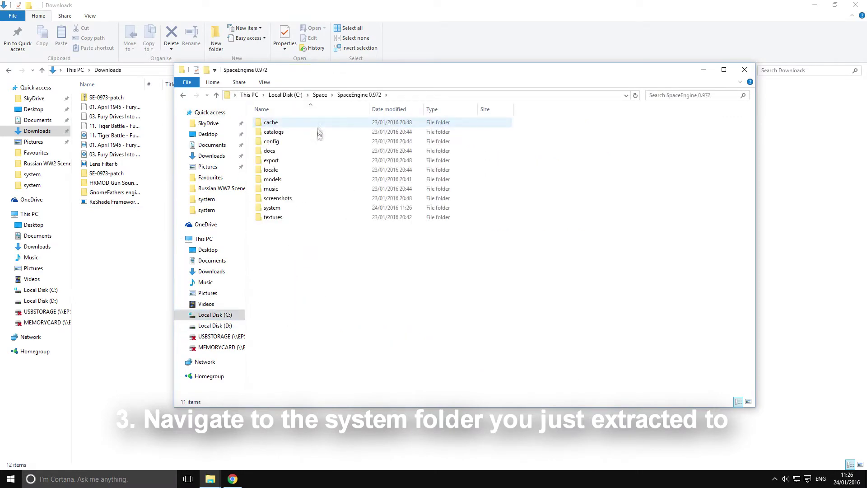
double_click(294, 206)
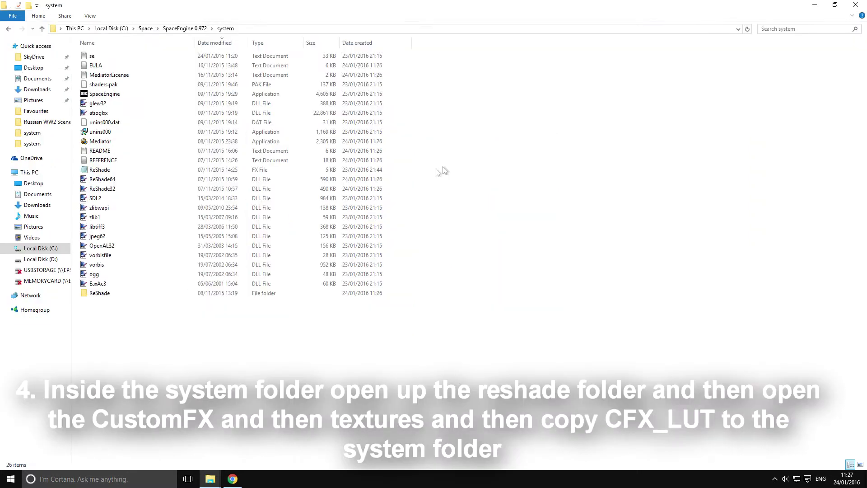
Copy the CFX_lut image from ReShade\CustomFX\Textures into the SpaceEngine system folder
double_click(271, 295)
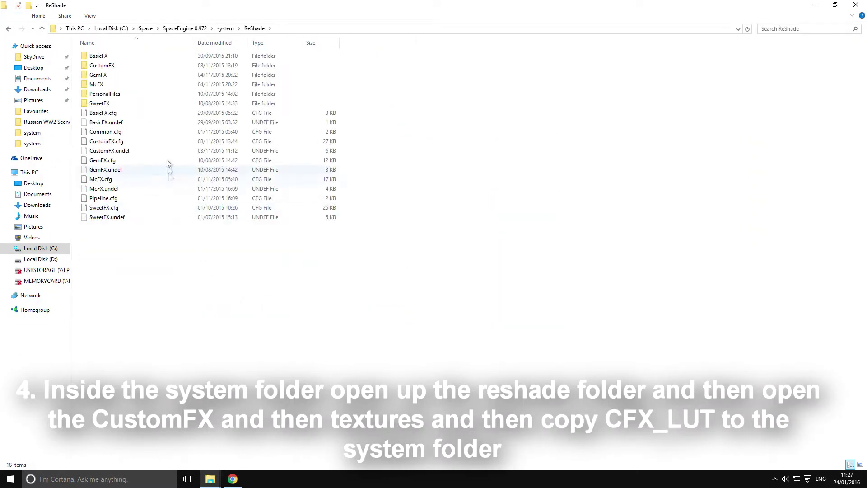
double_click(119, 64)
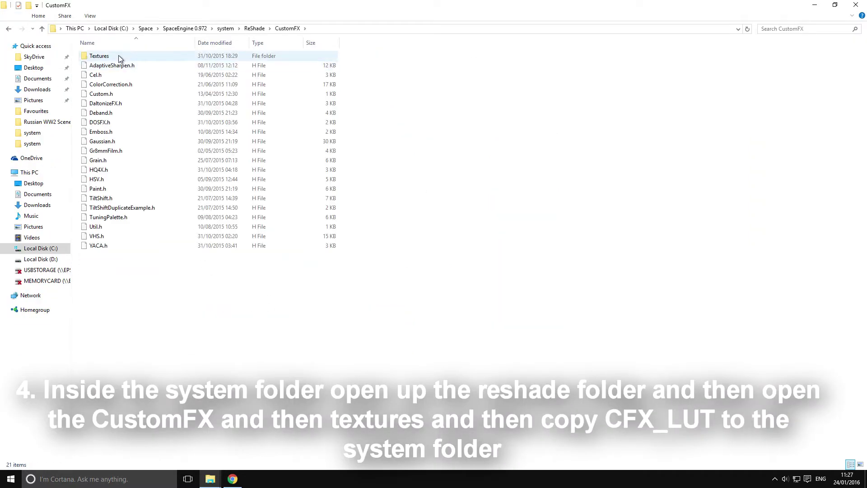
double_click(120, 58)
left_click(200, 87)
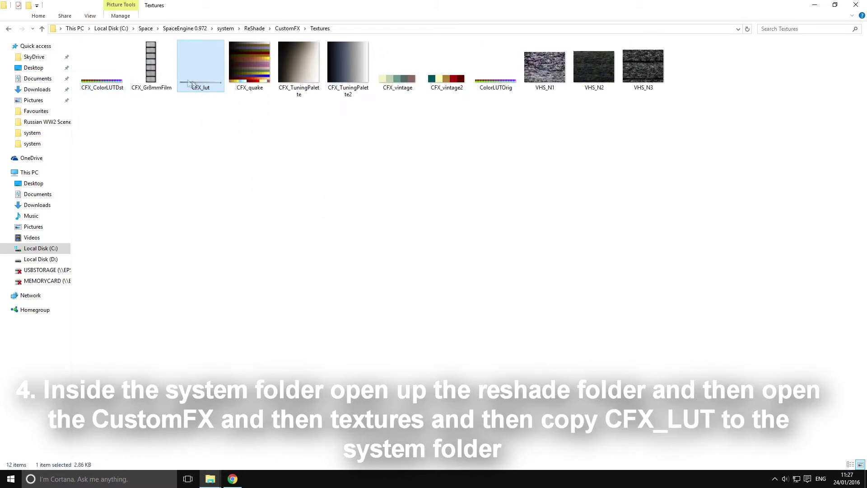
left_click(9, 30)
left_click(9, 30)
left_click(9, 30)
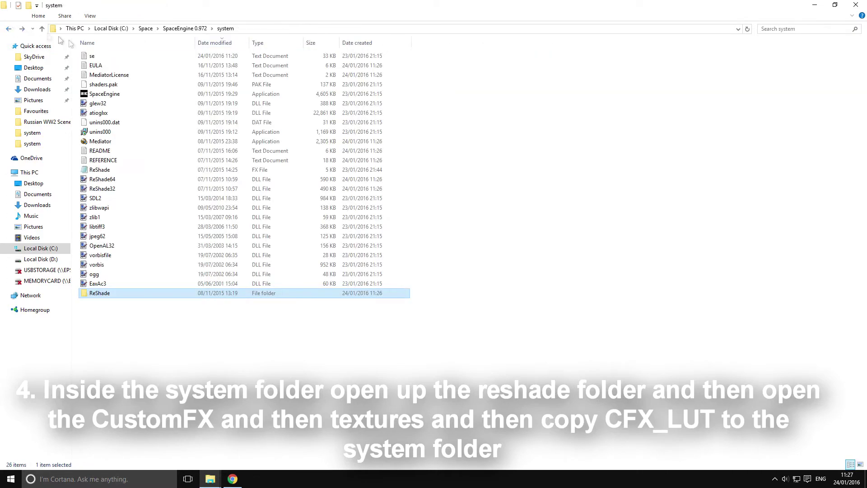
left_click(538, 326)
key("ctrl+v")
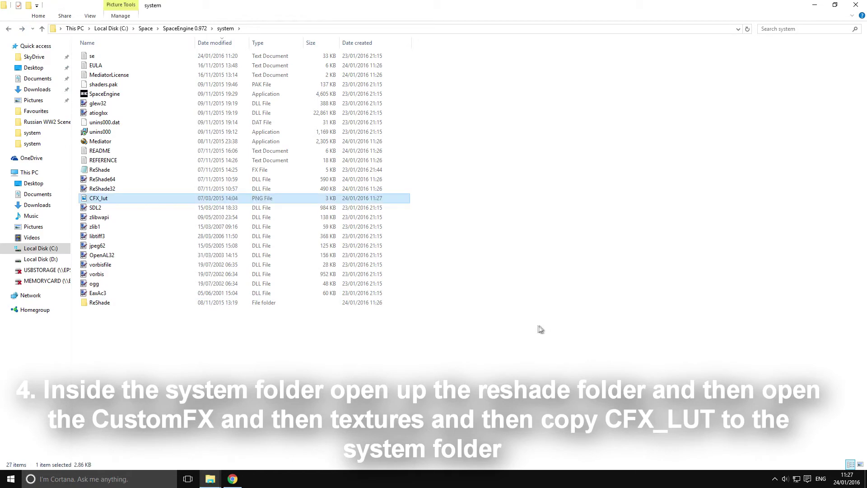
Copy the dirt image from ReShade\GemFX\Textures into the SpaceEngine system folder
double_click(211, 300)
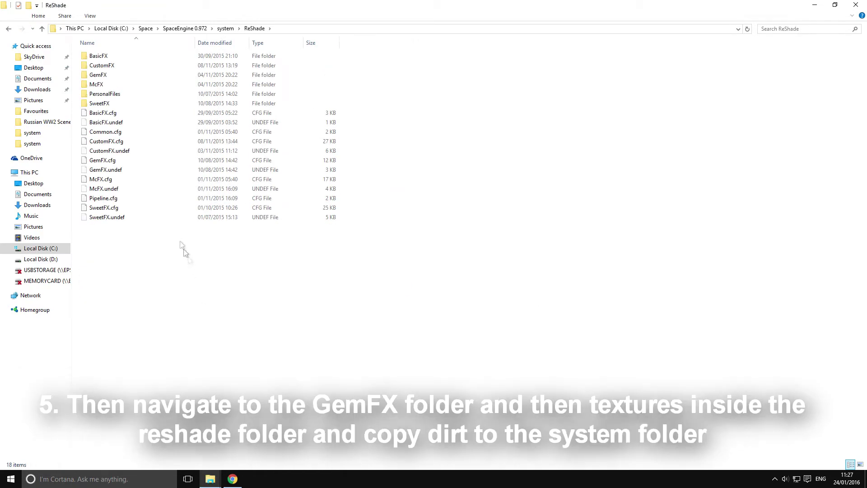
double_click(118, 74)
double_click(113, 61)
left_click(112, 61)
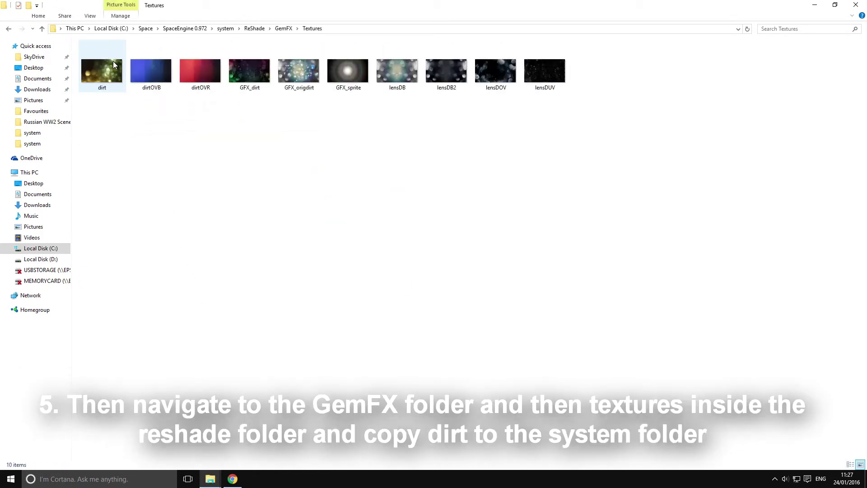
right_click(113, 61)
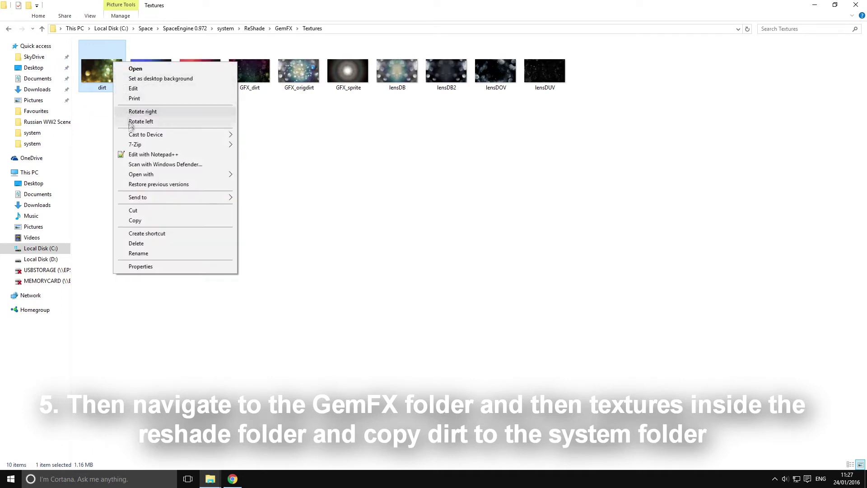
left_click(134, 220)
left_click(7, 32)
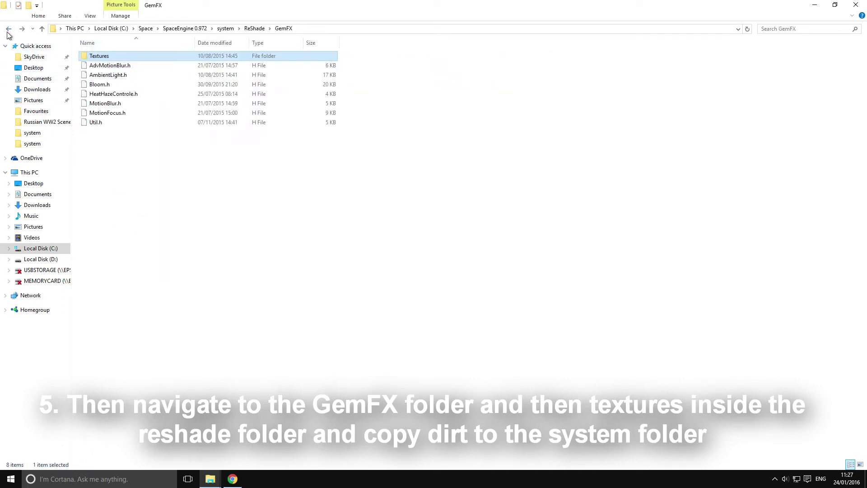
left_click(7, 32)
left_click(7, 33)
left_click(198, 344)
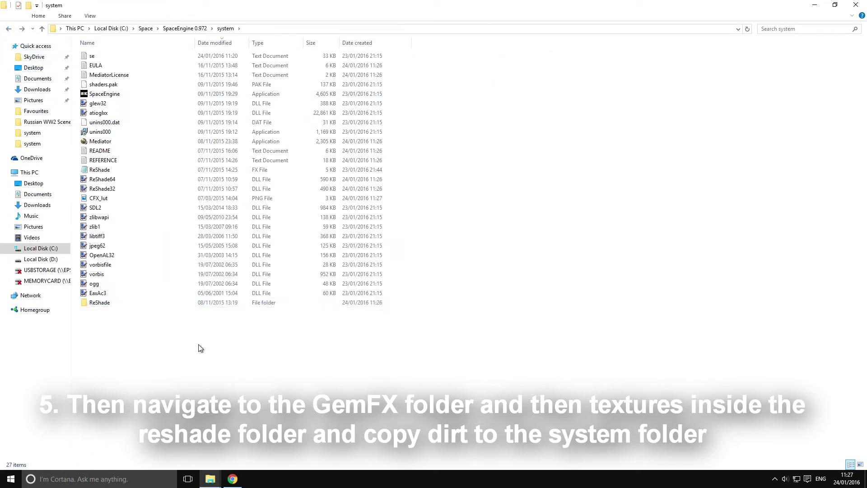
right_click(199, 344)
left_click(224, 277)
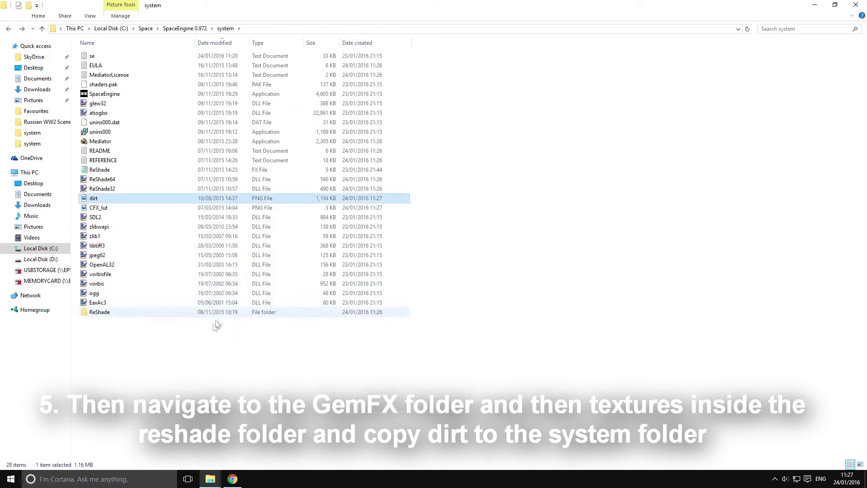
Copy the mcnoise image from ReShade\McFX\Textures into the SpaceEngine system folder
double_click(152, 317)
double_click(96, 85)
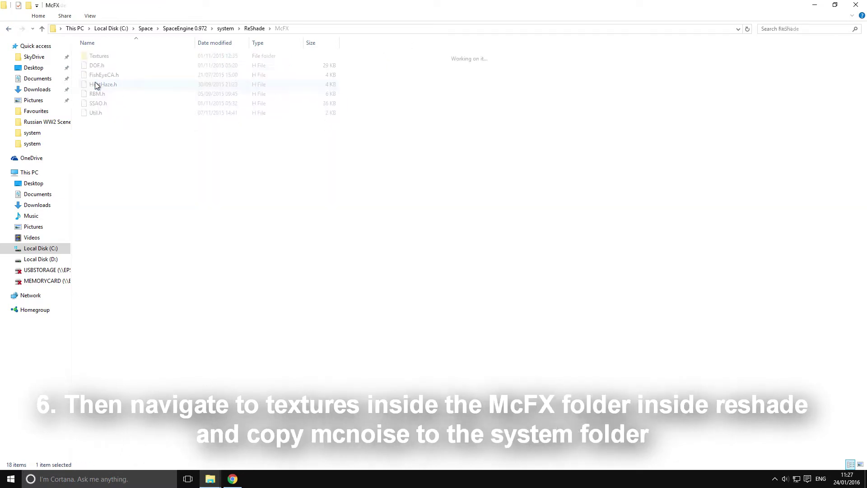
double_click(98, 57)
double_click(192, 79)
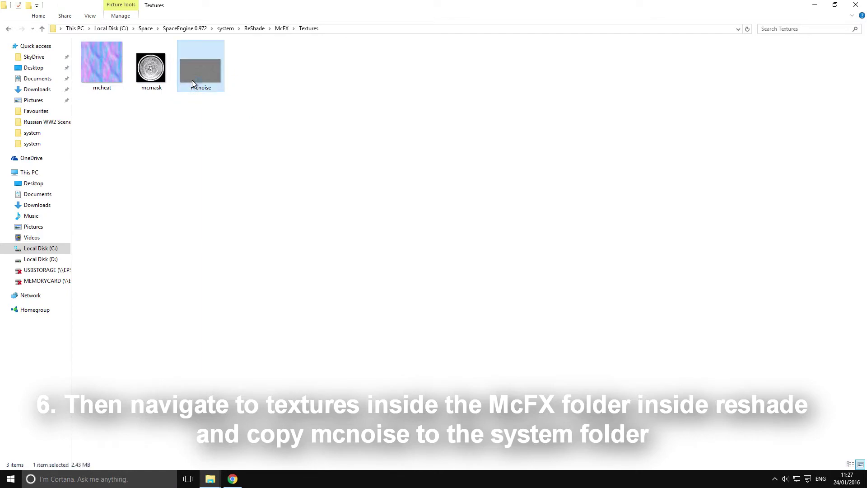
right_click(213, 55)
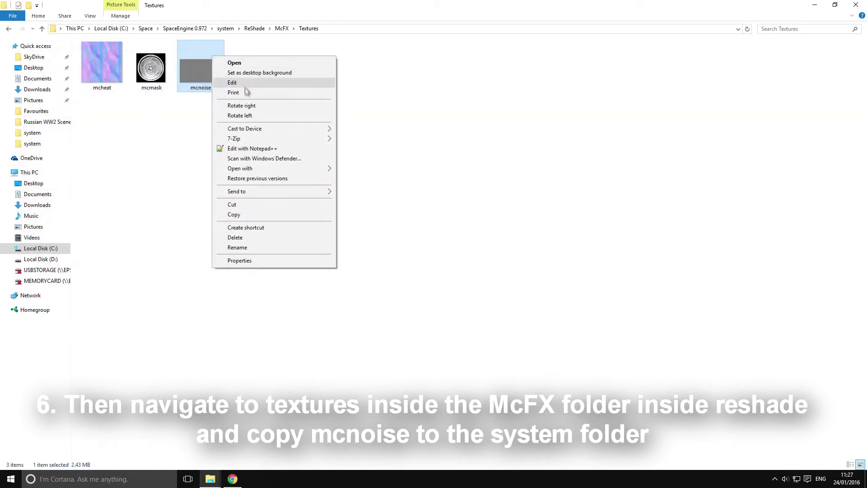
left_click(251, 212)
key("BackSpace")
key("BackSpace")
key("BackSpace")
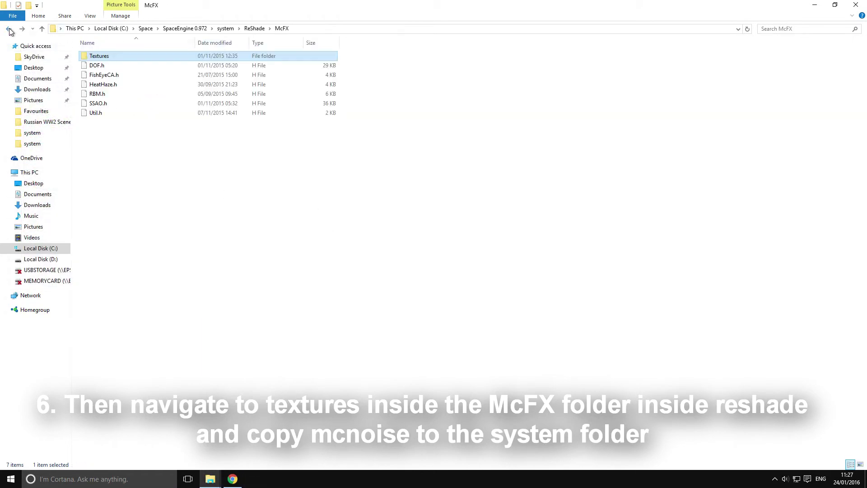
right_click(206, 340)
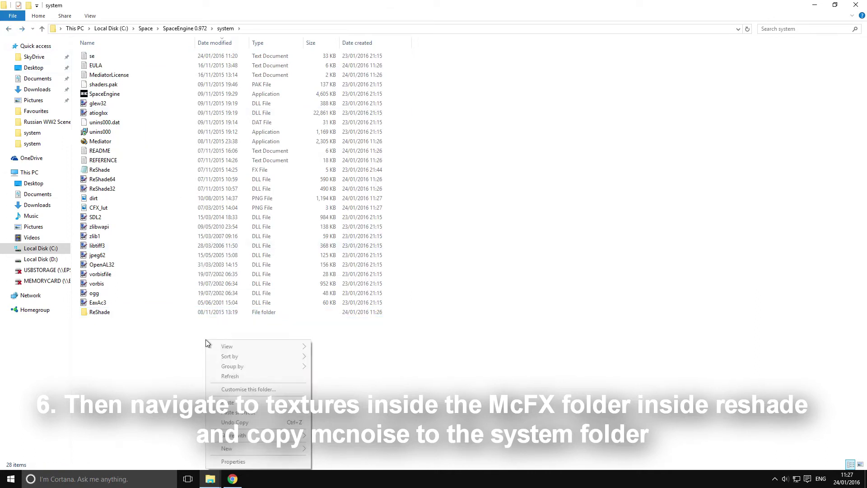
left_click(231, 401)
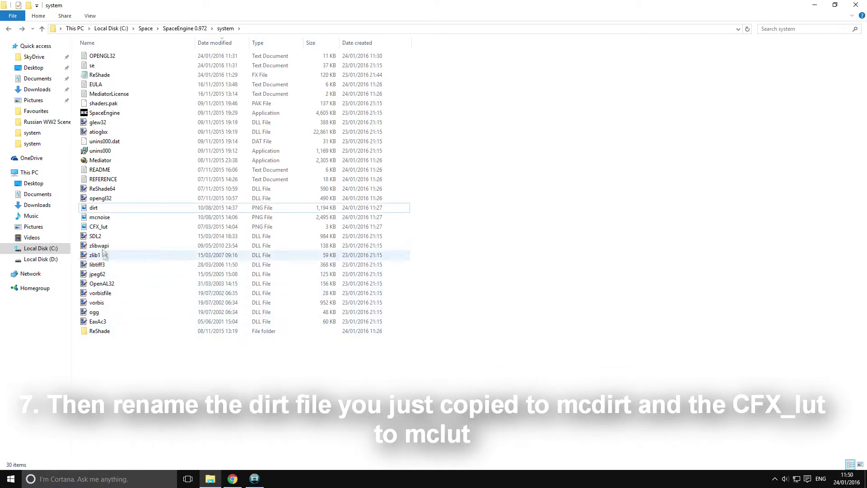
Rename the copied dirt image to mcdirt and the CFX_lut image to mclut in the system folder
left_click(97, 208)
right_click(97, 209)
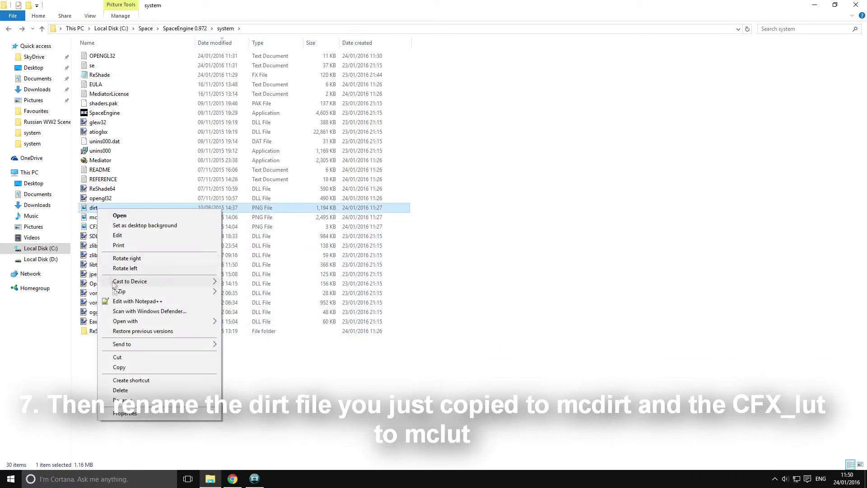
left_click(114, 399)
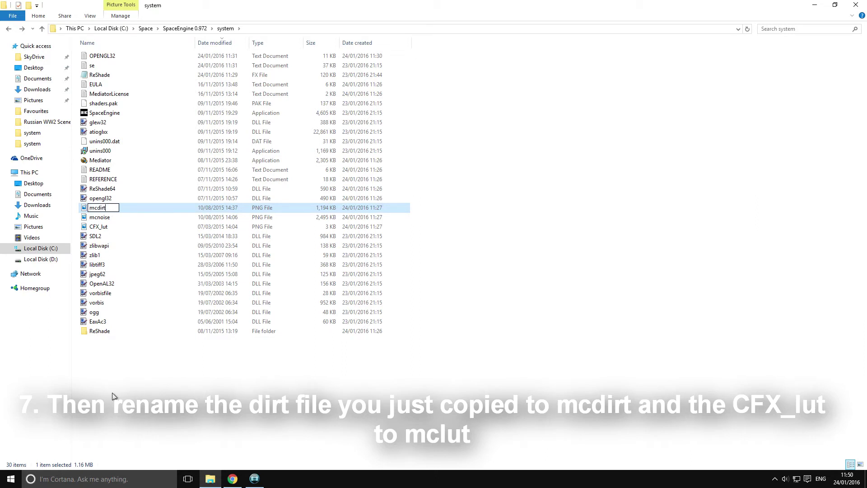
key("Return")
right_click(113, 227)
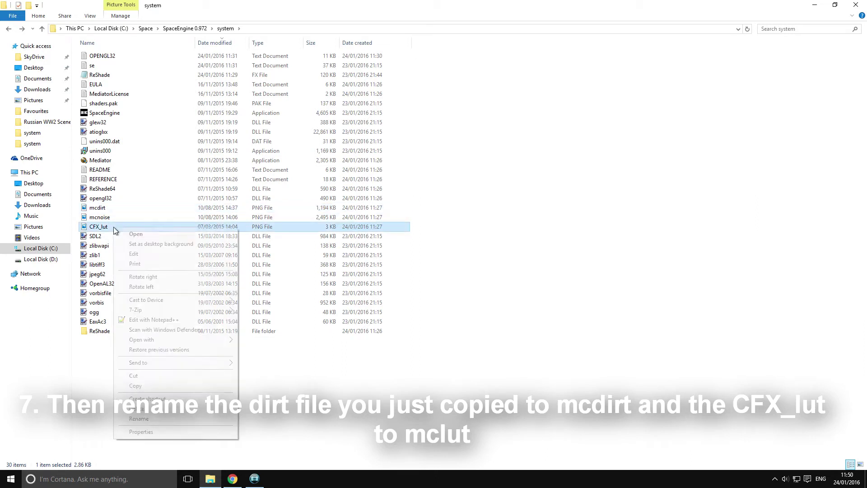
left_click(160, 416)
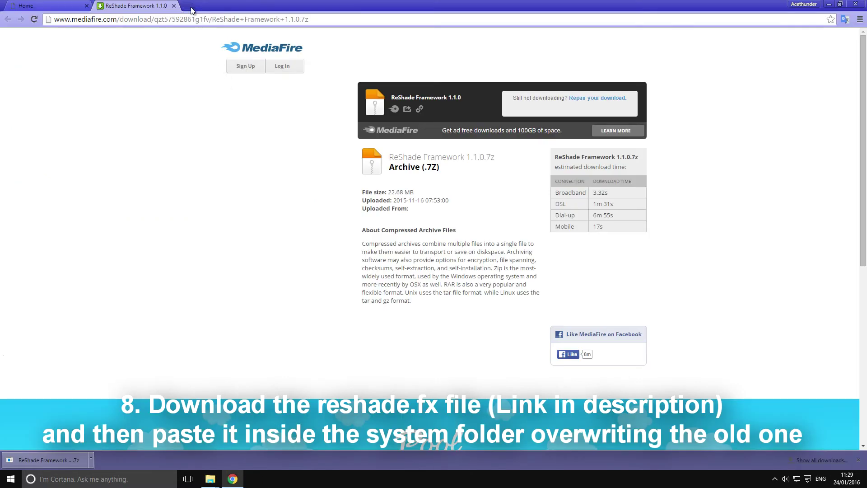
Open the copied Dropbox link in a new Chrome tab and download the ReShade.fx file
left_click(191, 8)
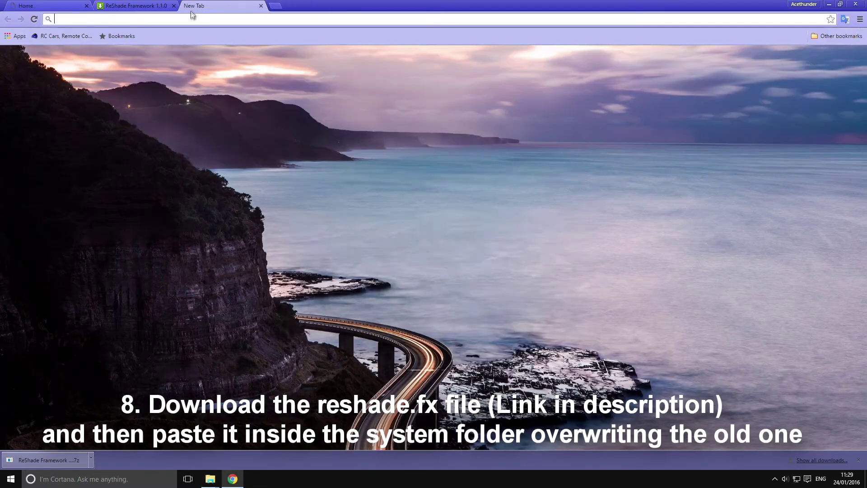
key("ctrl+v")
key("Return")
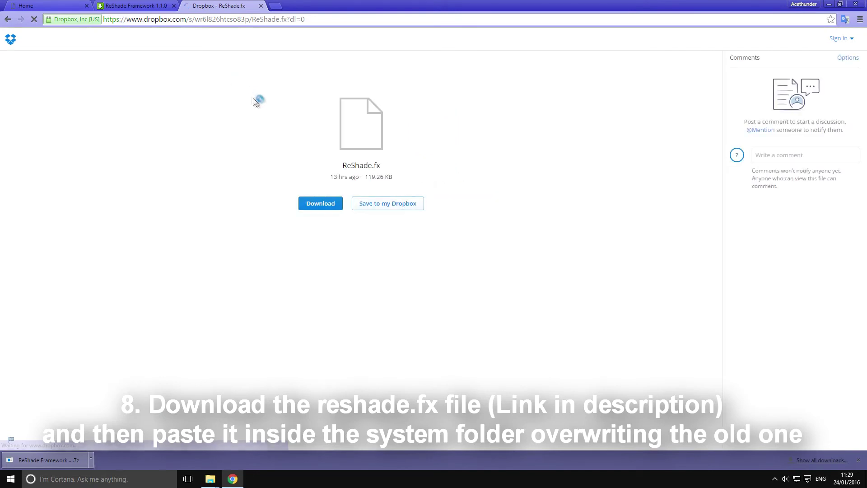
left_click(314, 202)
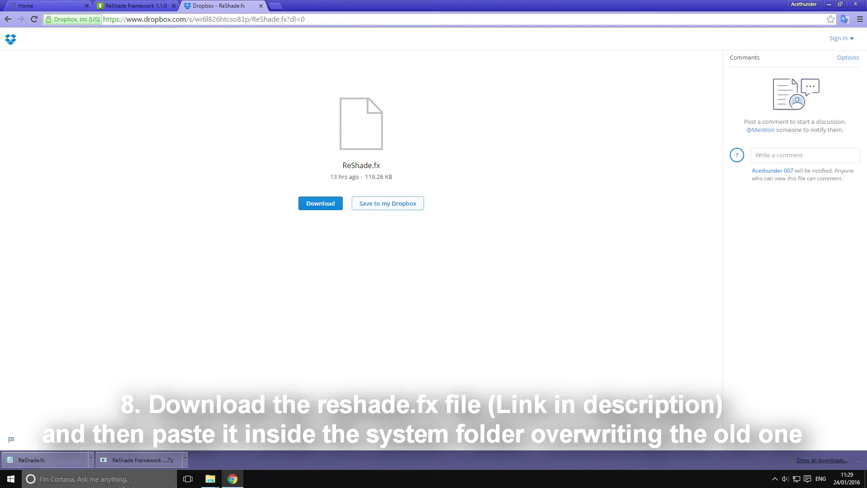
Bring up the Downloads folder and the SpaceEngine system folder as reduced windows that are both accessible
mouse_move(205, 482)
left_click(179, 448)
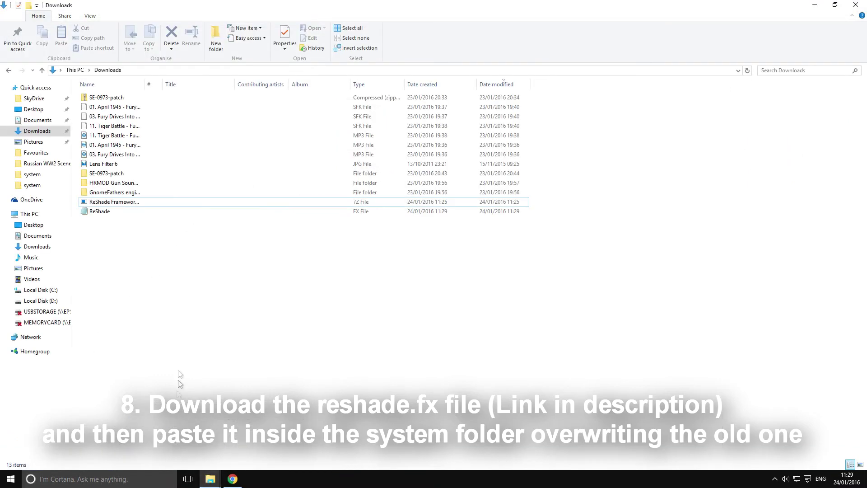
key("super+Down")
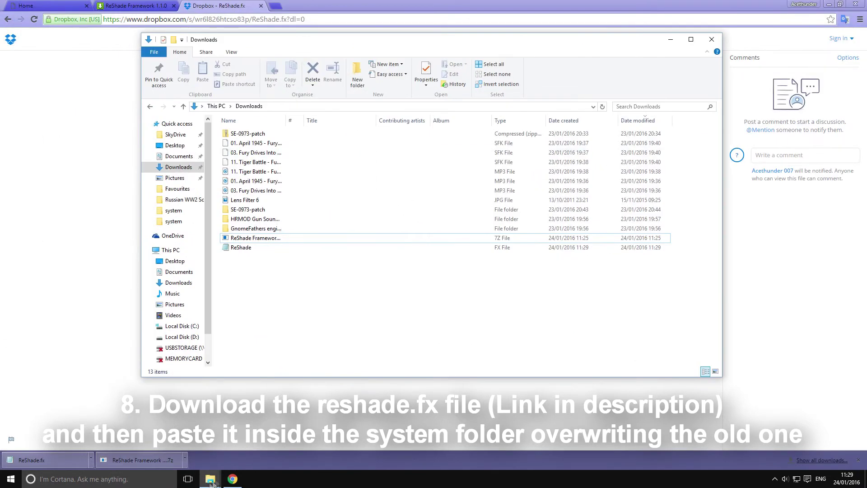
mouse_move(211, 481)
left_click(214, 438)
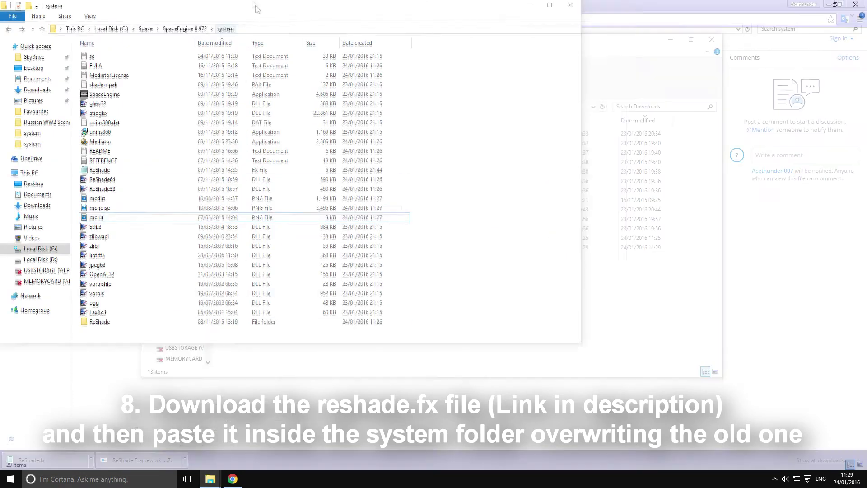
Copy the ReShade FX file from Downloads into the SpaceEngine system folder, replacing the existing file
left_click(244, 248)
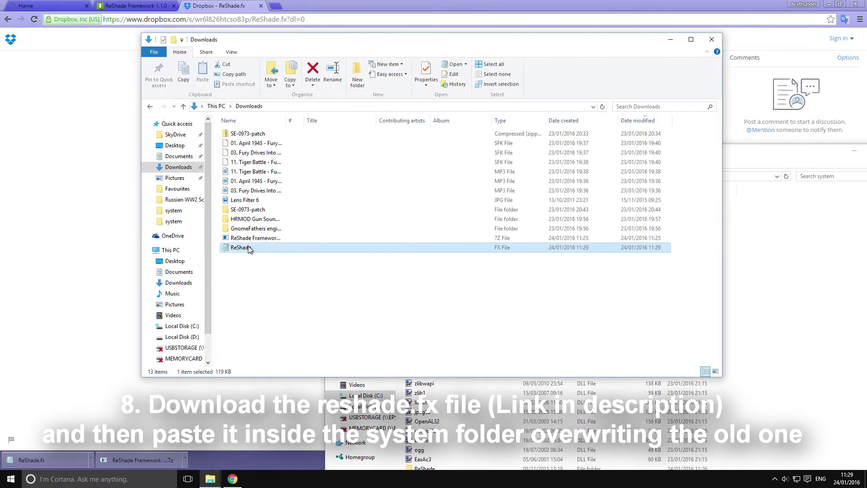
right_click(248, 247)
left_click(290, 362)
left_click(746, 337)
right_click(773, 319)
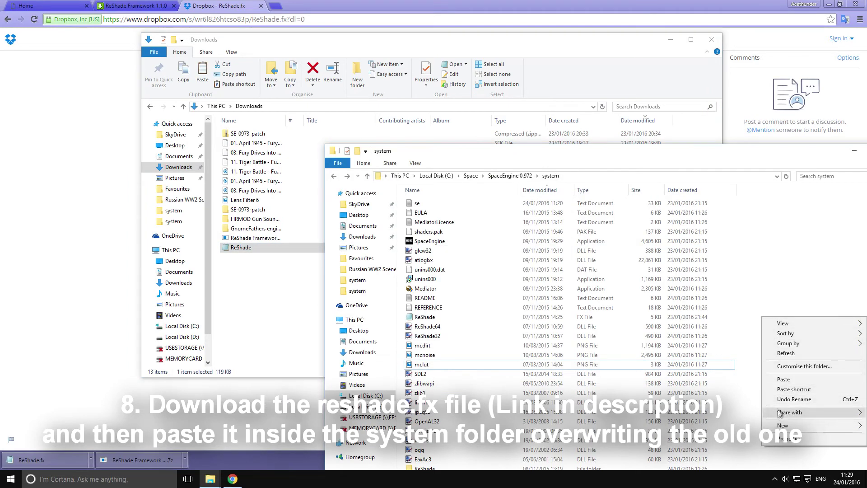
left_click(784, 380)
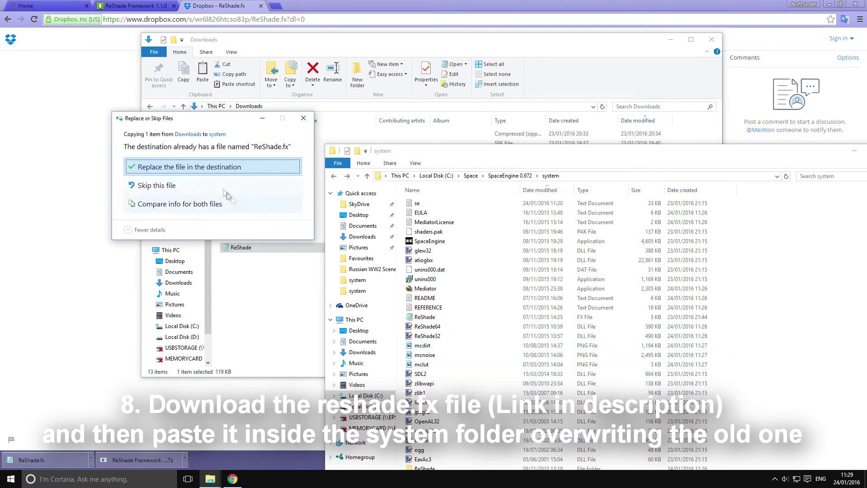
left_click(239, 174)
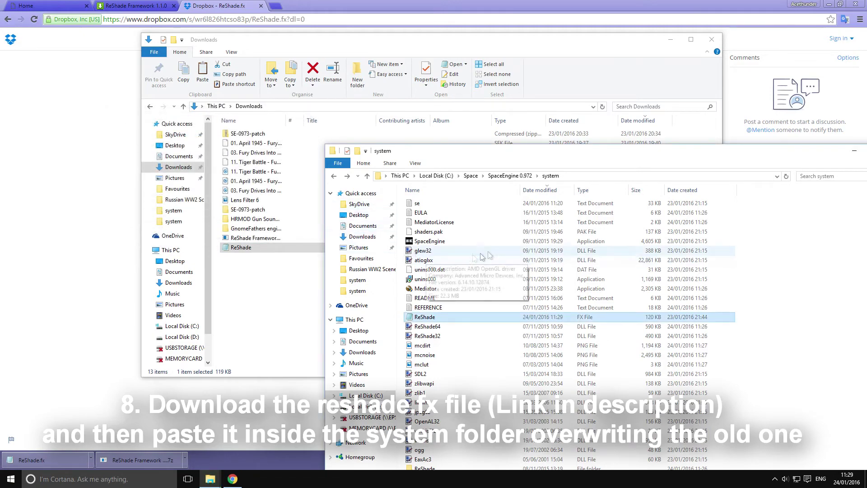
Move the system folder window over the Downloads window and maximize it
left_click_drag(558, 153, 427, 78)
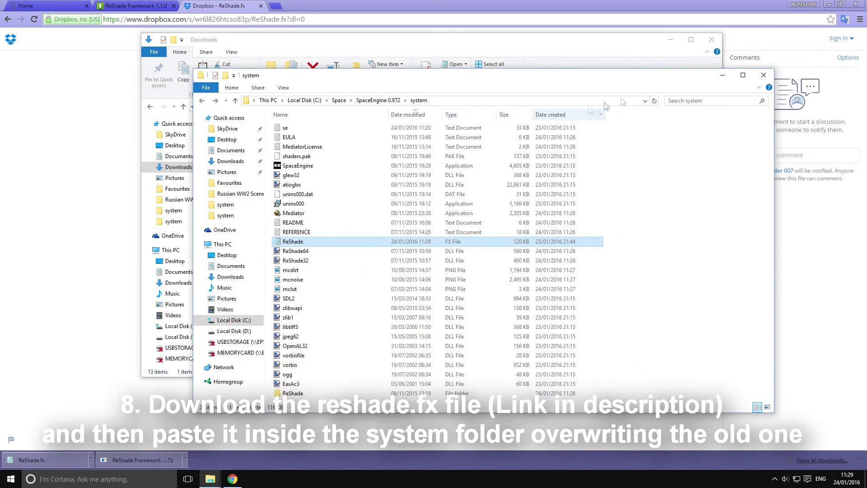
key("super+Down")
key("super+Up")
double_click(686, 77)
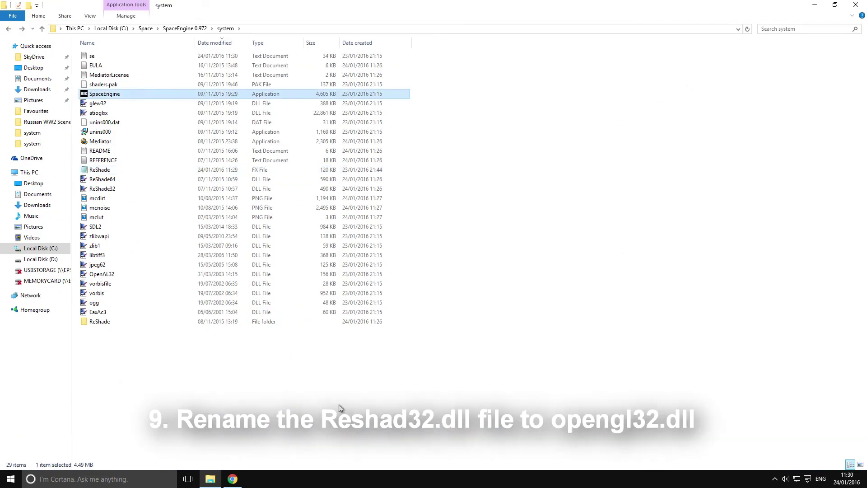
Rename the ReShade32 DLL file in the system folder to opengl32
left_click(338, 405)
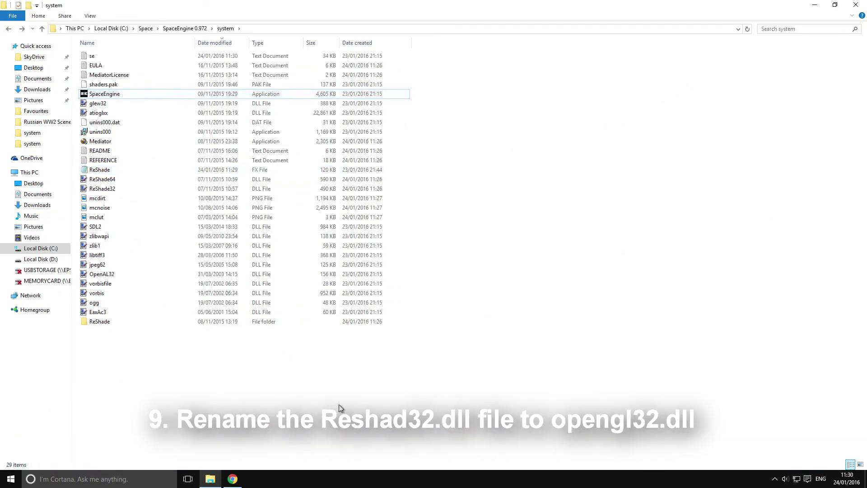
left_click(111, 190)
right_click(111, 190)
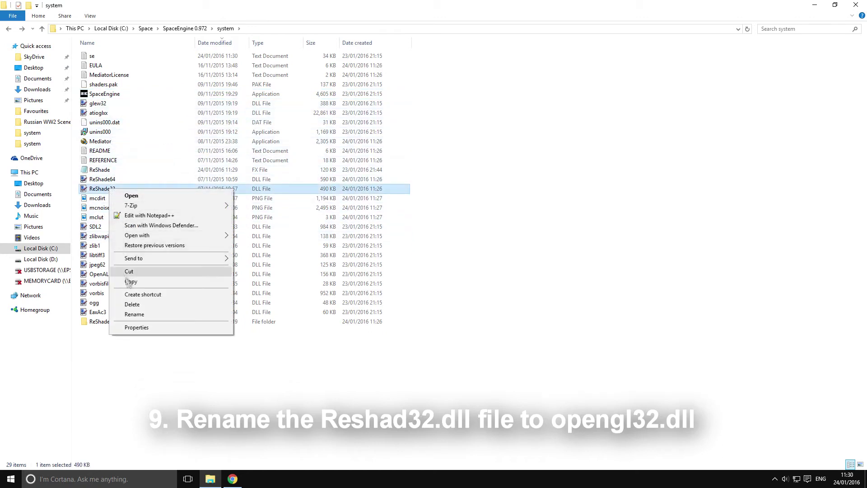
left_click(133, 312)
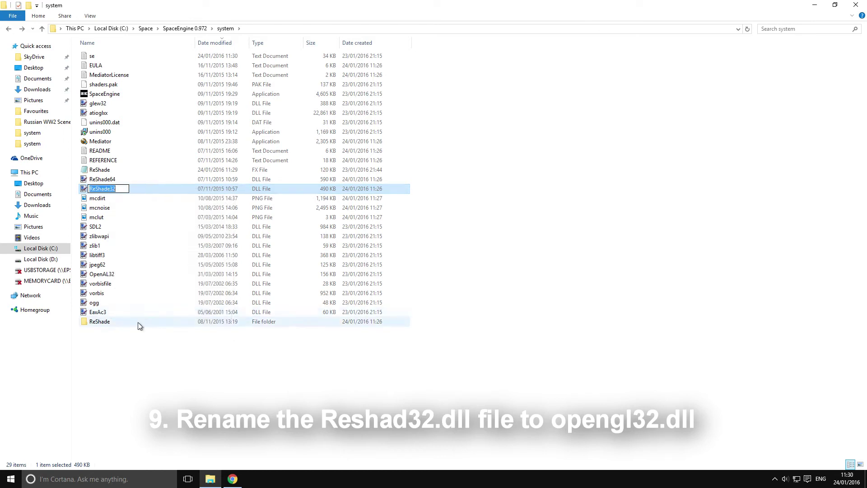
type("opengl32")
key("Return")
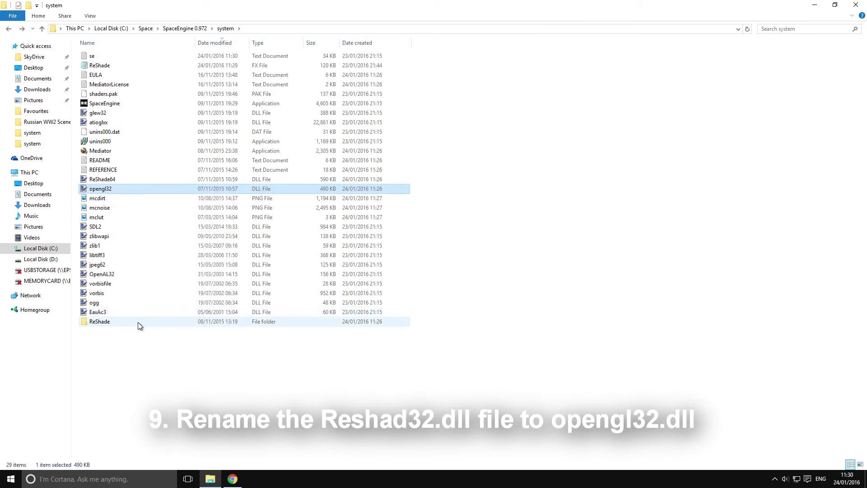
Launch SpaceEngine from the system folder and enter the Planetarium
left_click(155, 359)
double_click(100, 104)
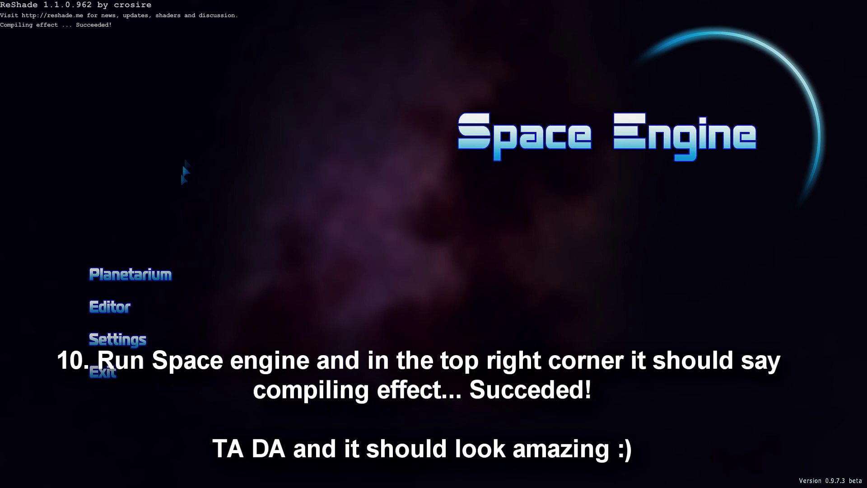
left_click(166, 279)
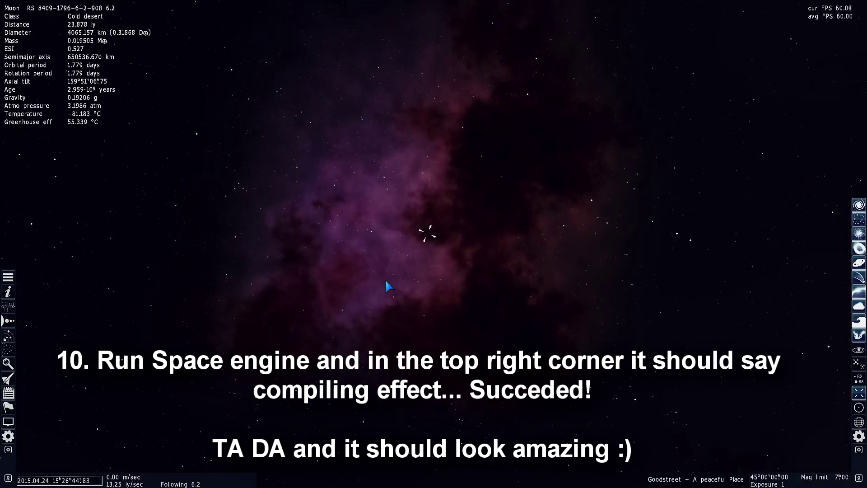
Fly backward out of the galaxy and forward again toward its core to examine the ReShade effects
key("s")
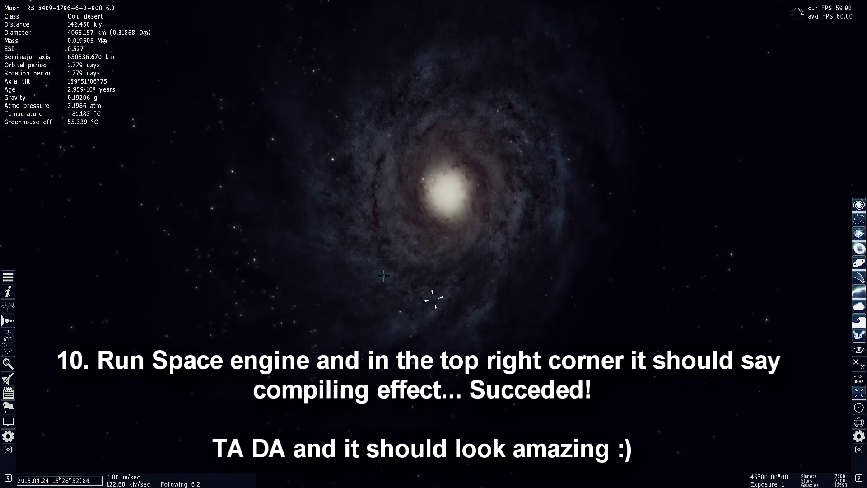
key("w")
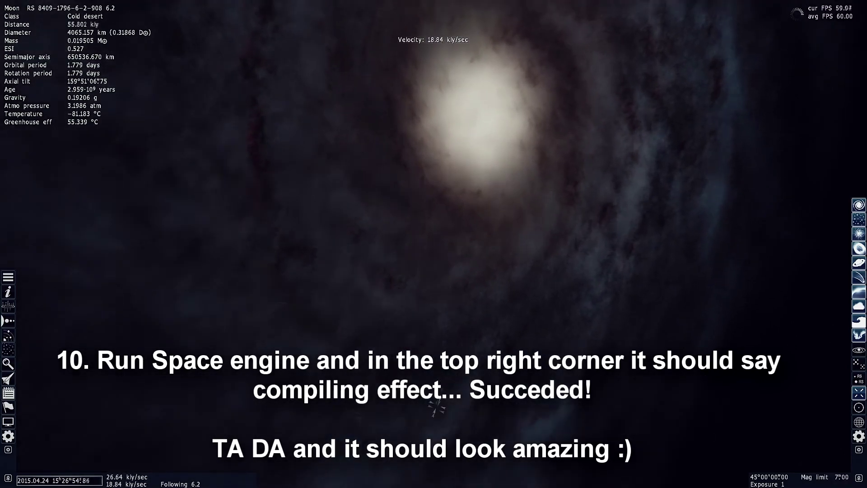